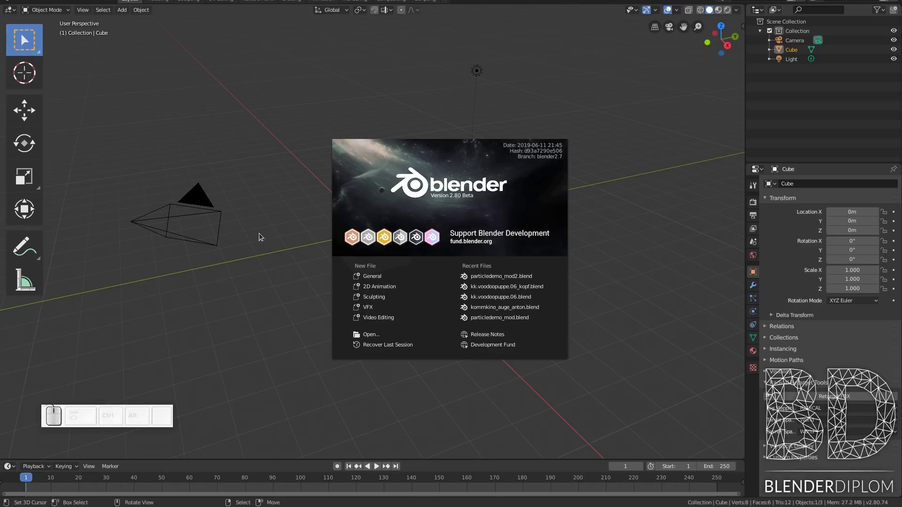
- Dismiss the startup splash screen and select the Annotate tool
click(30, 246)
click(30, 246)
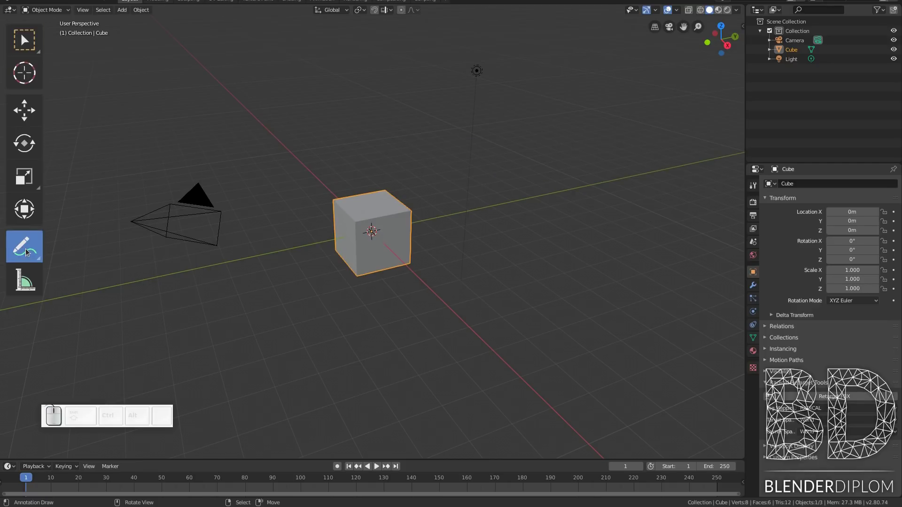
- Draw two blue freehand S-curves beside the cube
mouse_move(502, 135)
mouse_down()
mouse_move(455, 159)
mouse_move(449, 202)
mouse_move(470, 248)
mouse_move(459, 283)
mouse_move(425, 294)
mouse_up()
mouse_move(538, 147)
mouse_down()
mouse_move(496, 155)
mouse_move(480, 201)
mouse_move(497, 279)
mouse_move(482, 297)
mouse_up()
mouse_move(550, 237)
middle_down()
mouse_move(530, 256)
mouse_move(390, 288)
mouse_move(467, 204)
mouse_move(537, 260)
mouse_move(560, 194)
mouse_move(439, 223)
mouse_move(491, 286)
mouse_move(531, 238)
middle_up()
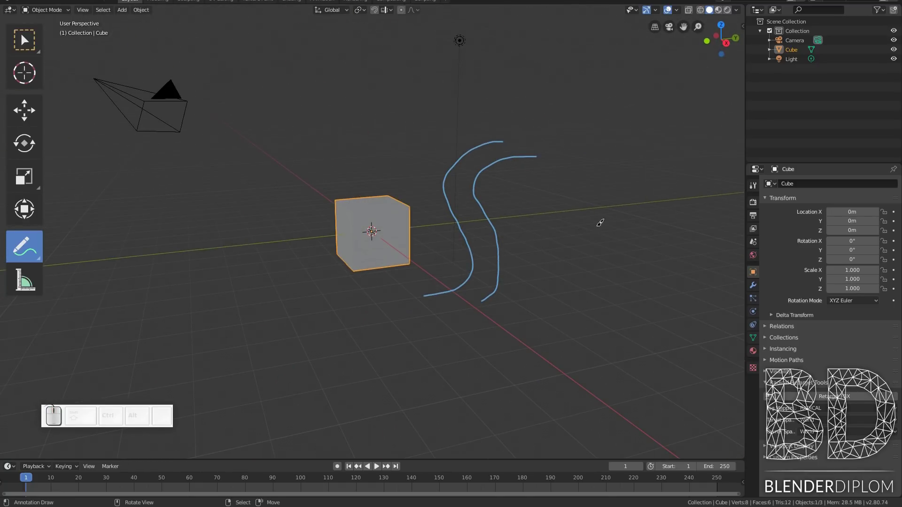
shift+middle_drag(600, 223, 282, 267)
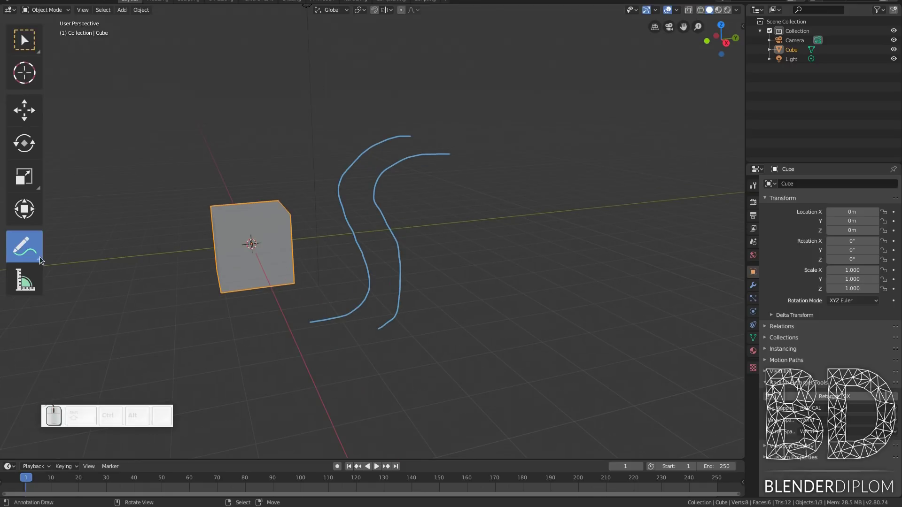
- Draw two straight, parallel blue lines with Annotate Line
drag(39, 260, 82, 297)
drag(423, 336, 458, 151)
drag(449, 345, 476, 143)
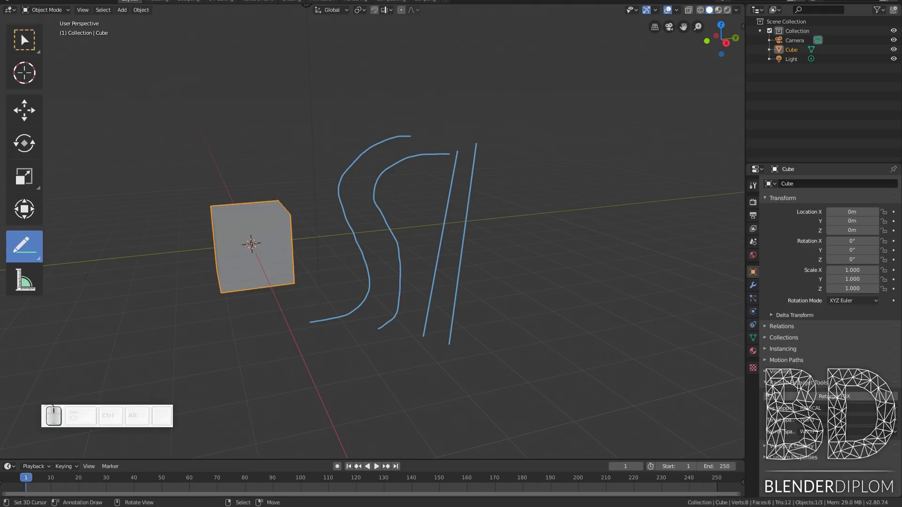
mouse_move(16, 262)
mouse_down()
mouse_move(83, 295)
mouse_move(83, 328)
mouse_up()
- Draw a six-point hooked polyline to the right of the straight lines
click(487, 349)
click(499, 235)
click(538, 188)
click(581, 166)
click(620, 167)
click(633, 197)
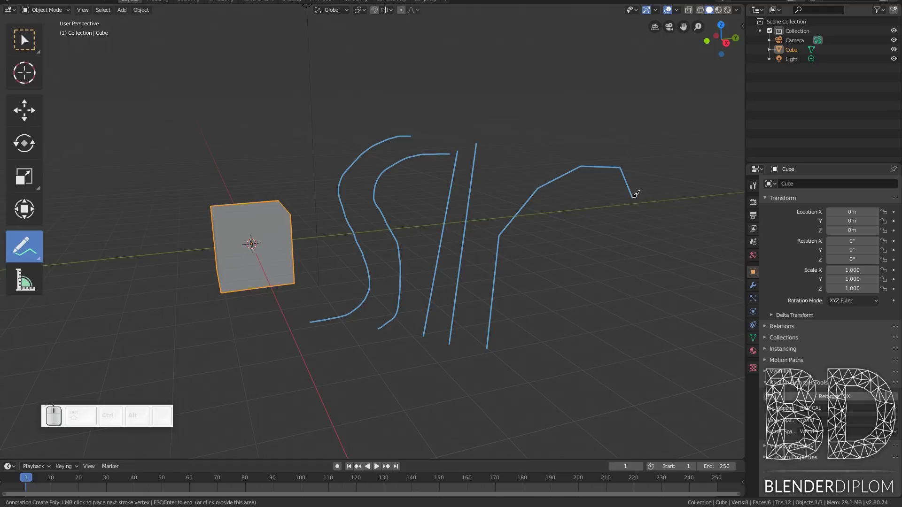
key(Return)
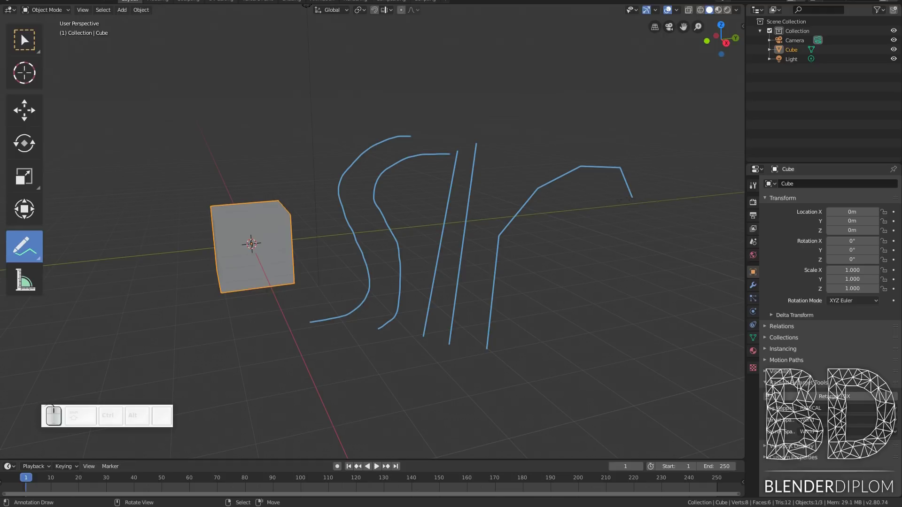
- Add a four-point inner polyline and a short two-point polyline inside the hook
click(613, 205)
click(590, 186)
click(563, 212)
click(520, 235)
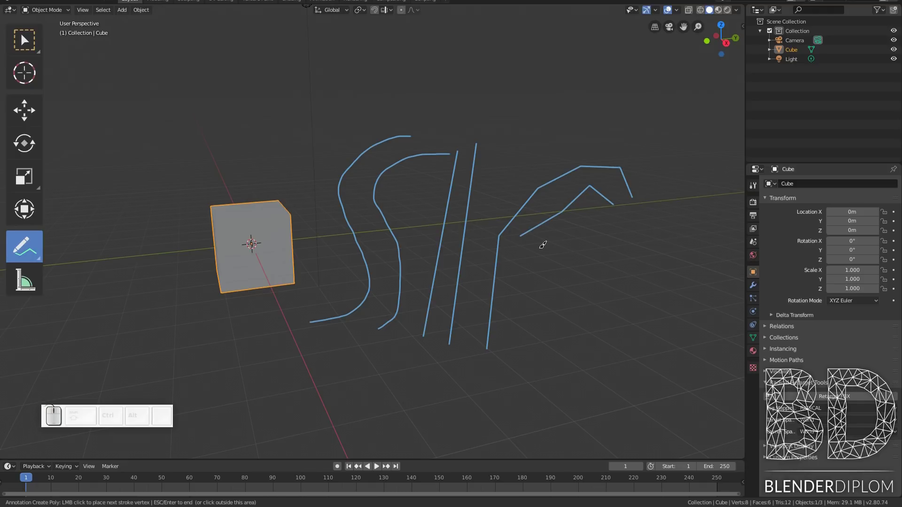
key(Return)
click(535, 248)
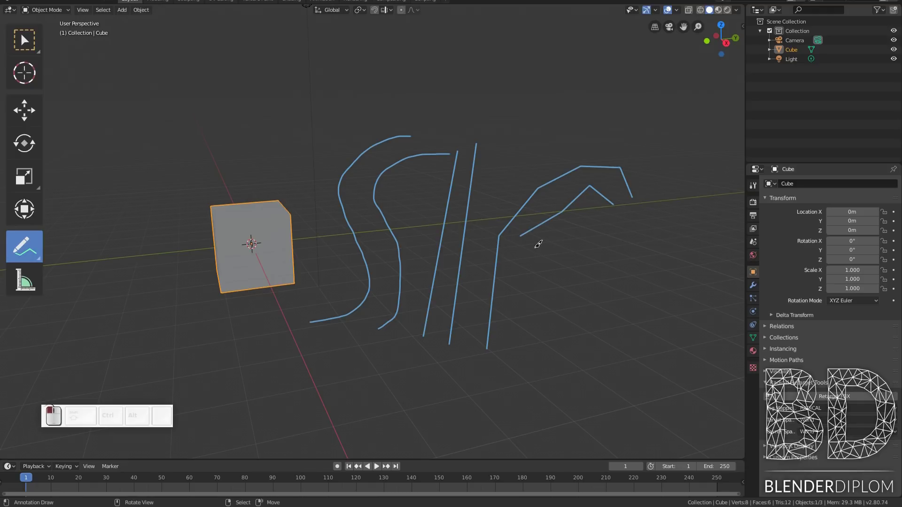
click(593, 224)
key(Return)
- Add a lower angled polyline below the hooked shape
click(574, 269)
click(533, 266)
click(516, 301)
click(547, 312)
key(Return)
- With Annotate Eraser, wipe out the polyline marks, both straight lines and the right-hand S-curve
click(33, 256)
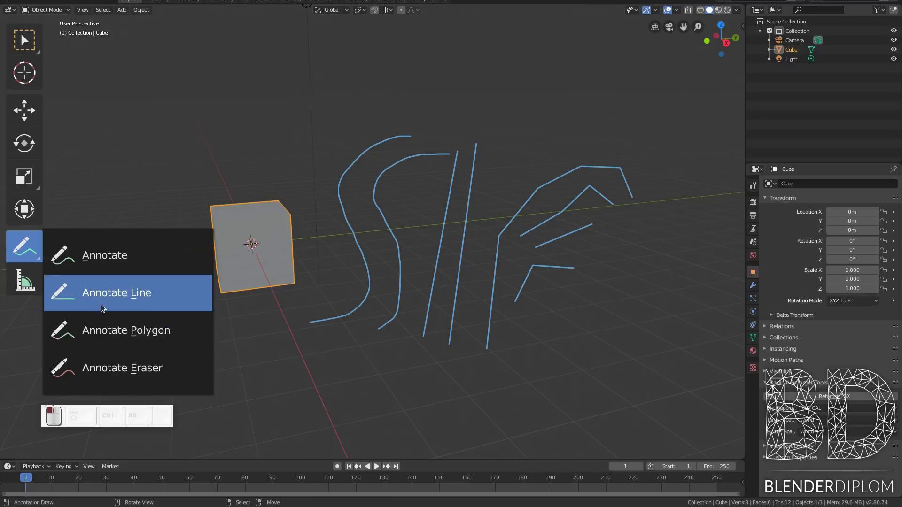
click(111, 361)
click(487, 297)
mouse_move(479, 360)
mouse_down()
mouse_move(523, 282)
mouse_move(596, 266)
mouse_move(556, 241)
mouse_move(538, 249)
mouse_move(566, 238)
mouse_up()
mouse_move(611, 213)
mouse_down()
mouse_move(586, 193)
mouse_move(517, 244)
mouse_move(499, 237)
mouse_move(574, 164)
mouse_move(625, 167)
mouse_move(642, 183)
mouse_up()
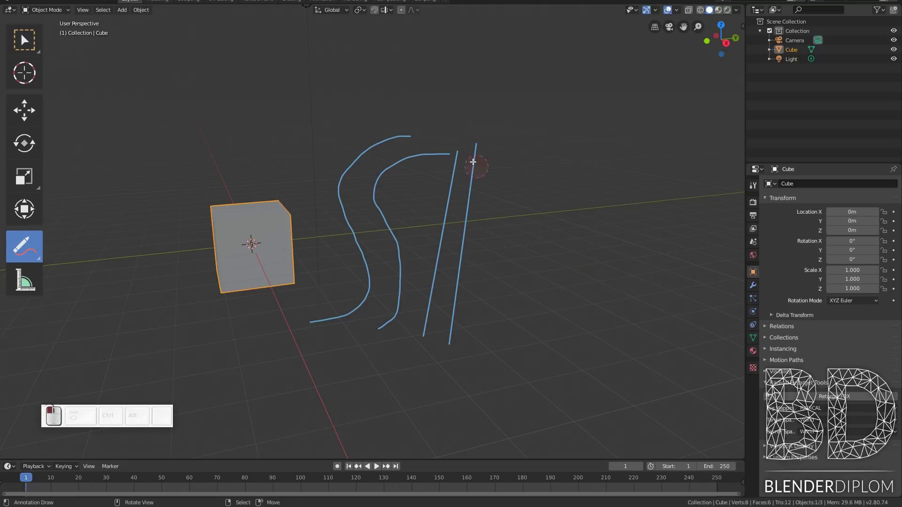
drag(473, 157, 458, 157)
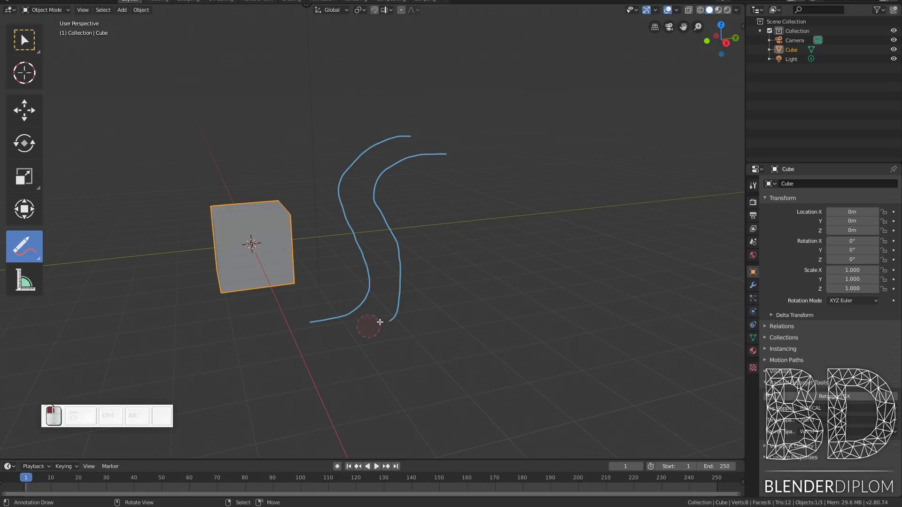
mouse_move(380, 322)
mouse_down()
mouse_move(405, 287)
mouse_move(401, 253)
mouse_move(376, 209)
mouse_move(384, 175)
mouse_move(443, 155)
mouse_up()
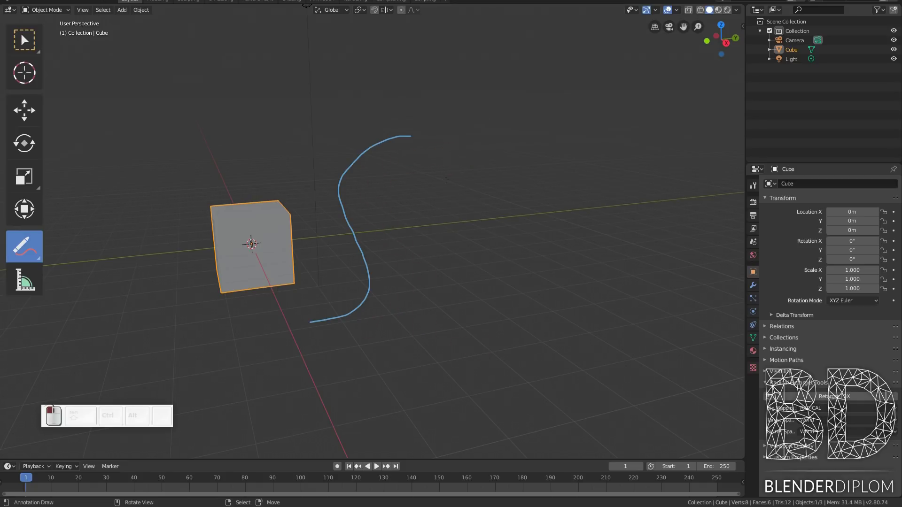
middle_drag(315, 291, 311, 339)
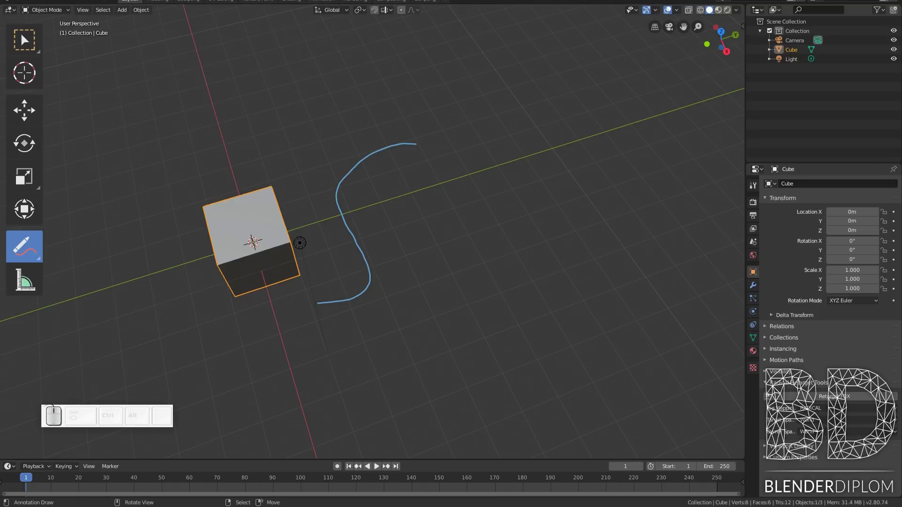
- Place the 3D cursor on the X axis with the Cursor tool
click(23, 75)
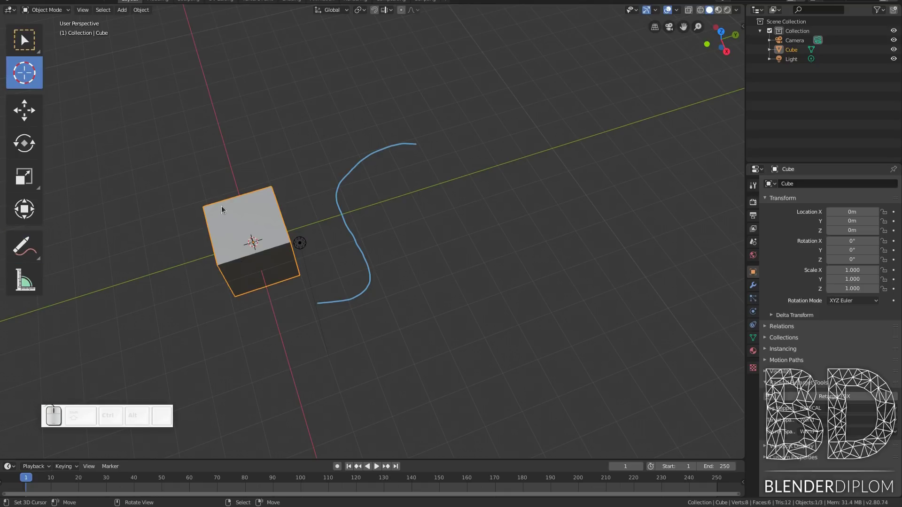
middle_drag(221, 206, 293, 236)
click(235, 318)
middle_drag(245, 342, 288, 332)
click(270, 426)
middle_drag(270, 425, 332, 324)
- Draw a long blue freehand curve from the left across the cube, then inspect it from above
click(25, 247)
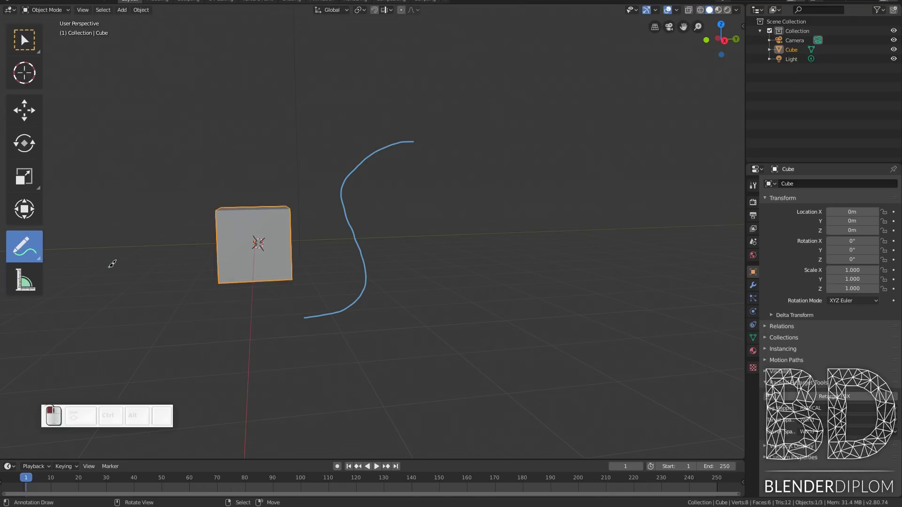
mouse_move(109, 267)
mouse_down()
mouse_move(204, 247)
mouse_move(271, 262)
mouse_move(305, 245)
mouse_move(315, 215)
mouse_up()
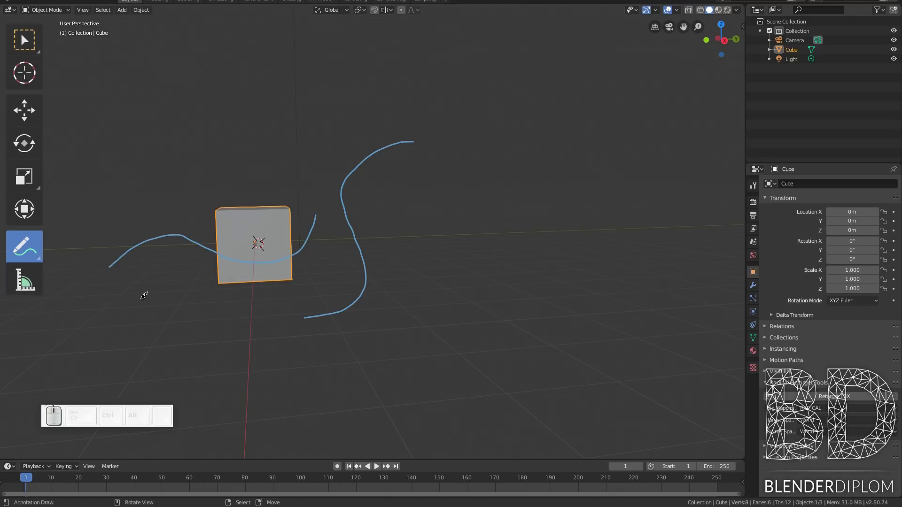
mouse_move(117, 312)
middle_down()
mouse_move(254, 343)
mouse_move(126, 323)
mouse_move(228, 320)
mouse_move(173, 358)
middle_up()
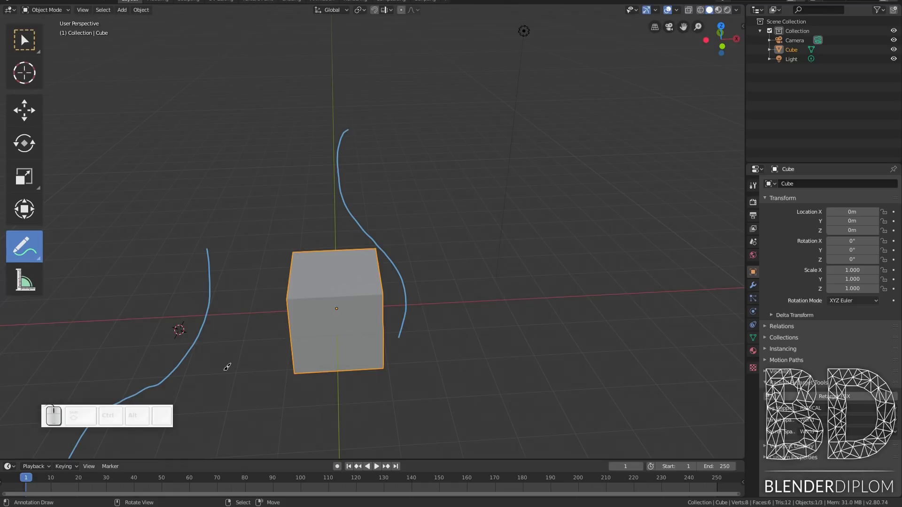
mouse_move(338, 376)
middle_down()
mouse_move(365, 346)
mouse_move(389, 349)
mouse_move(387, 364)
mouse_move(325, 365)
middle_up()
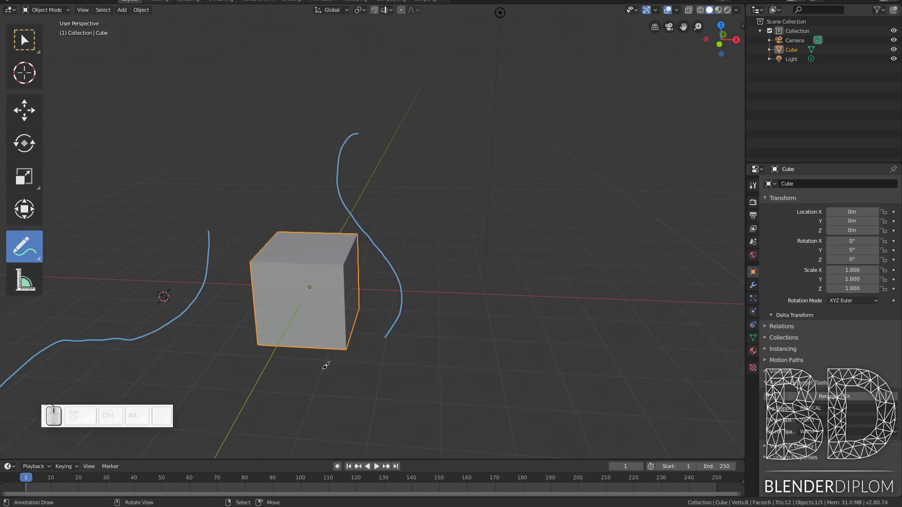
mouse_move(417, 374)
middle_down()
mouse_move(376, 376)
mouse_move(390, 378)
middle_up()
- Set annotation Placement to View and draw a tall blue rectangle right of the cube
click(752, 187)
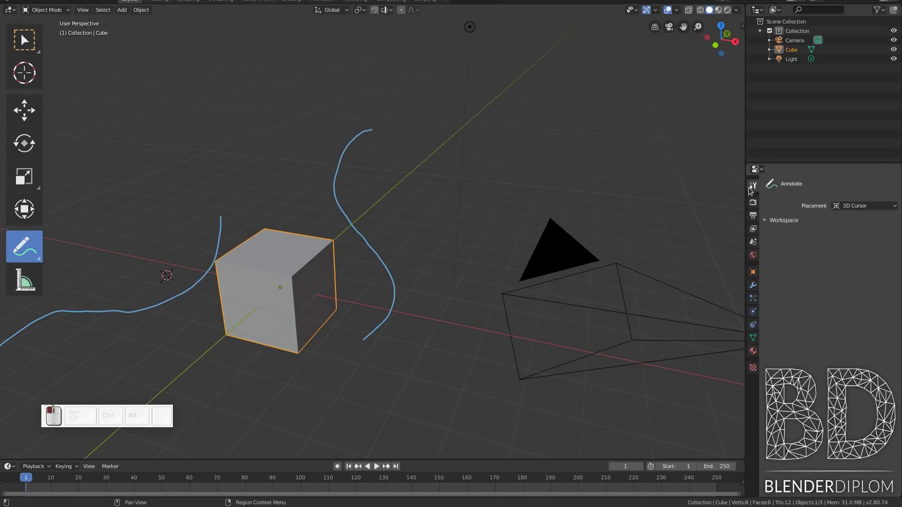
click(853, 206)
click(797, 227)
mouse_move(567, 52)
mouse_down()
mouse_move(532, 336)
mouse_move(619, 336)
mouse_move(639, 55)
mouse_move(562, 46)
mouse_up()
mouse_move(635, 291)
middle_down()
mouse_move(548, 282)
mouse_move(582, 282)
mouse_move(496, 295)
mouse_move(586, 196)
mouse_move(540, 281)
mouse_move(489, 316)
mouse_move(610, 304)
mouse_move(556, 248)
mouse_move(531, 286)
mouse_move(584, 304)
mouse_move(596, 294)
mouse_move(581, 298)
middle_up()
- Set annotation Placement to Surface and draw a loop over the cube's faces
click(882, 207)
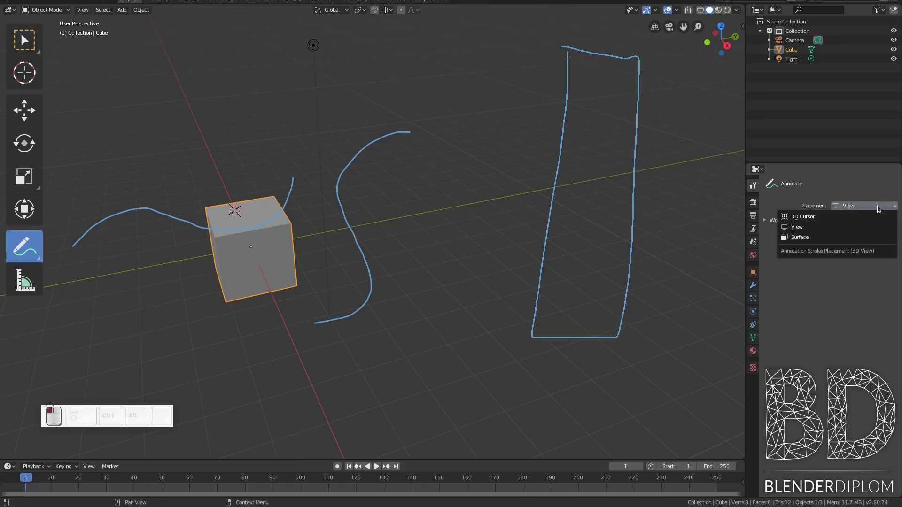
click(842, 237)
middle_drag(282, 303, 316, 329)
mouse_move(281, 368)
mouse_down()
mouse_move(293, 321)
mouse_move(243, 304)
mouse_move(163, 374)
mouse_move(236, 417)
mouse_move(286, 386)
mouse_up()
mouse_move(285, 386)
middle_down()
mouse_move(359, 343)
mouse_move(310, 366)
mouse_move(507, 352)
mouse_move(334, 306)
mouse_move(344, 346)
middle_up()
scroll(344, 347, up, 2)
- Draw a straight Annotate Line across the cube's face, then show the viewport sidebar
drag(23, 251, 106, 291)
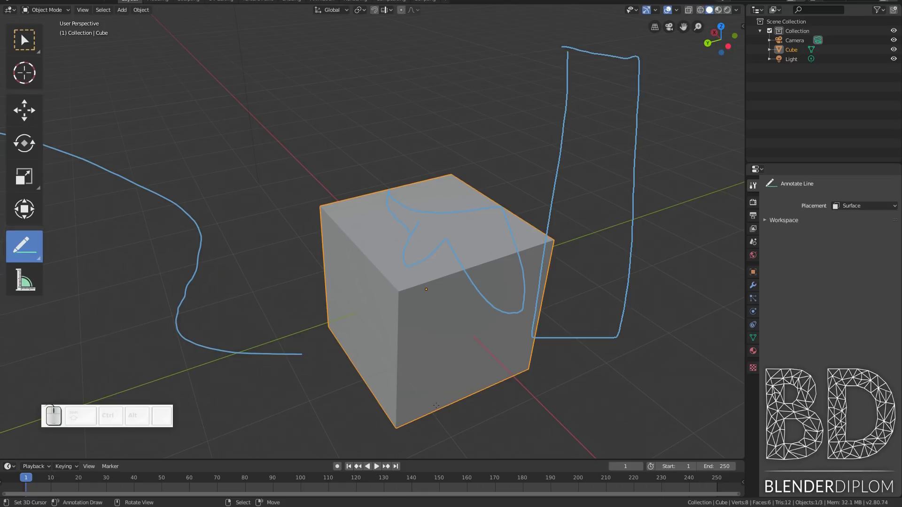
middle_drag(474, 351, 465, 362)
drag(464, 361, 346, 317)
mouse_move(345, 317)
middle_down()
mouse_move(401, 394)
mouse_move(377, 347)
mouse_move(500, 382)
mouse_move(487, 333)
mouse_move(442, 317)
mouse_move(342, 330)
middle_up()
scroll(499, 383, down, 5)
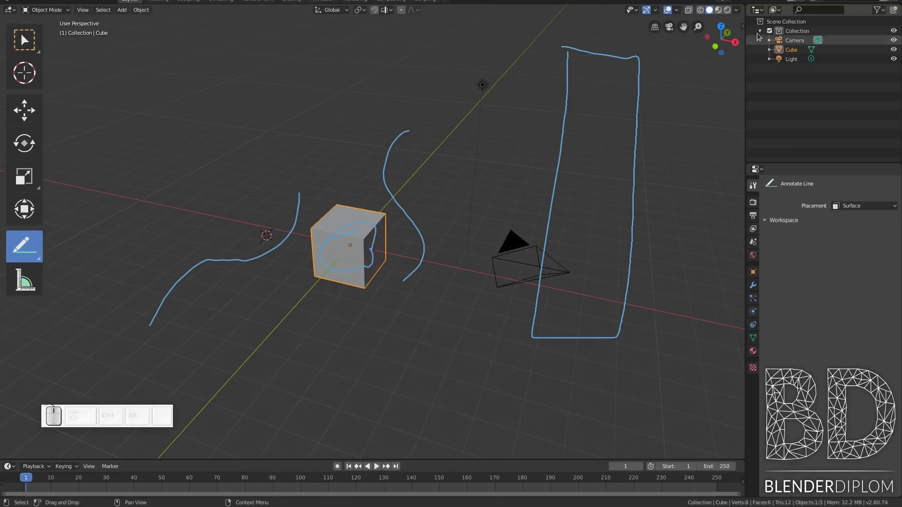
click(741, 25)
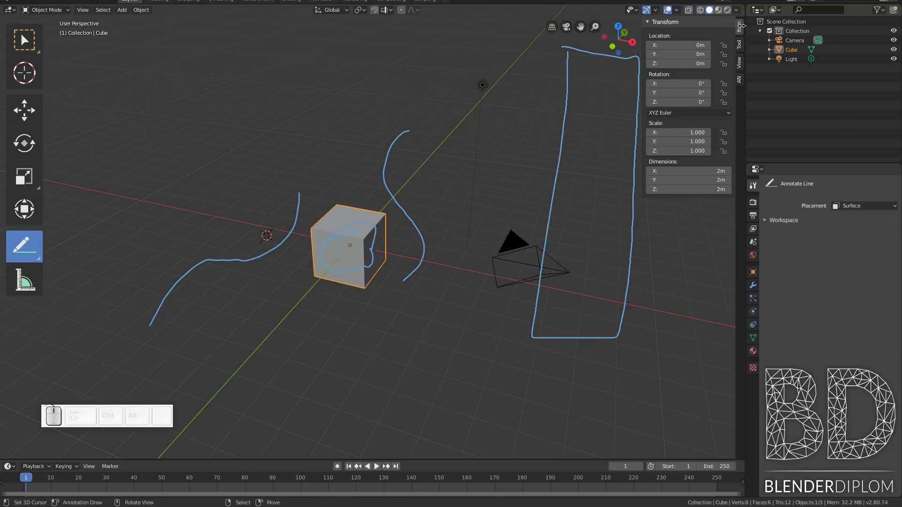
- Toggle the Note layer's visibility off and on, and set its thickness to 4 px
click(739, 46)
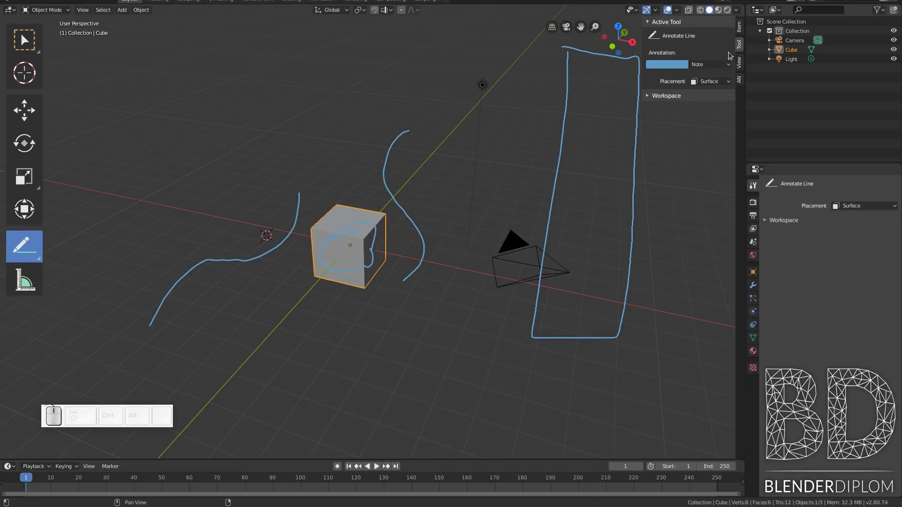
click(713, 65)
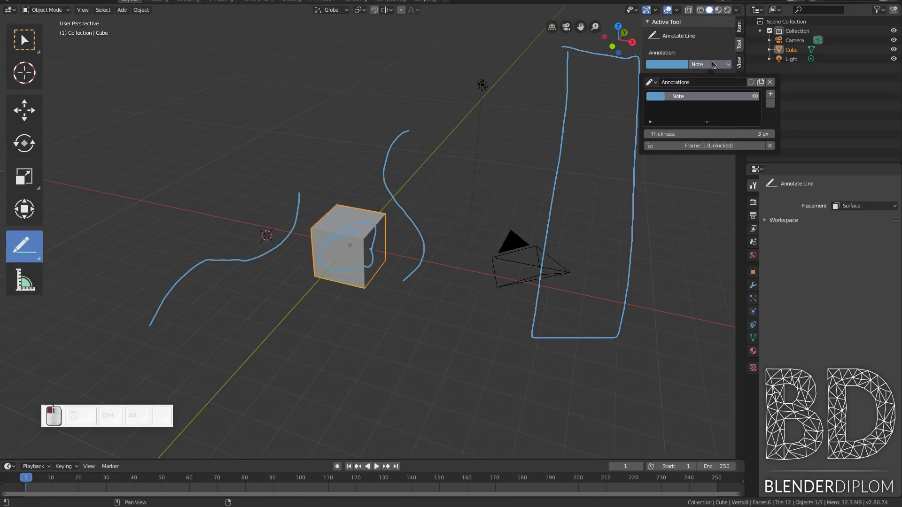
click(755, 97)
click(755, 97)
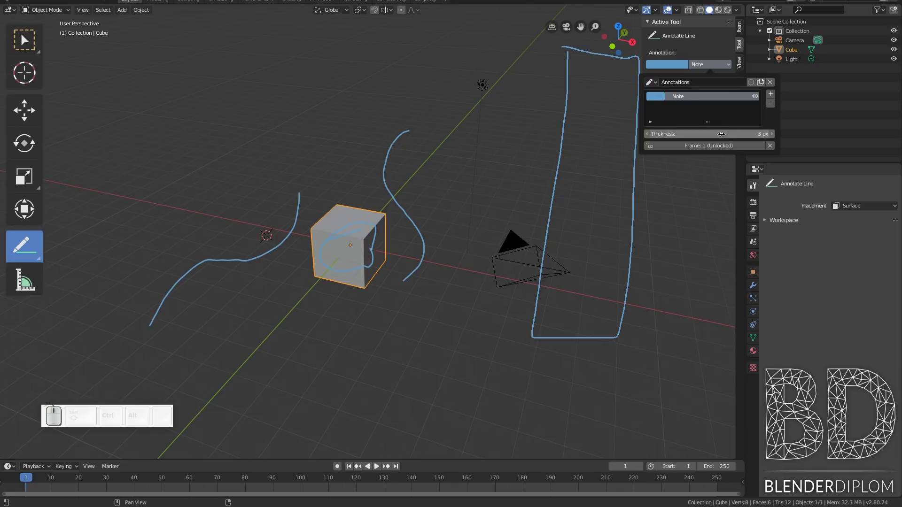
mouse_move(717, 135)
mouse_down()
mouse_move(737, 135)
mouse_move(707, 135)
mouse_move(726, 135)
mouse_up()
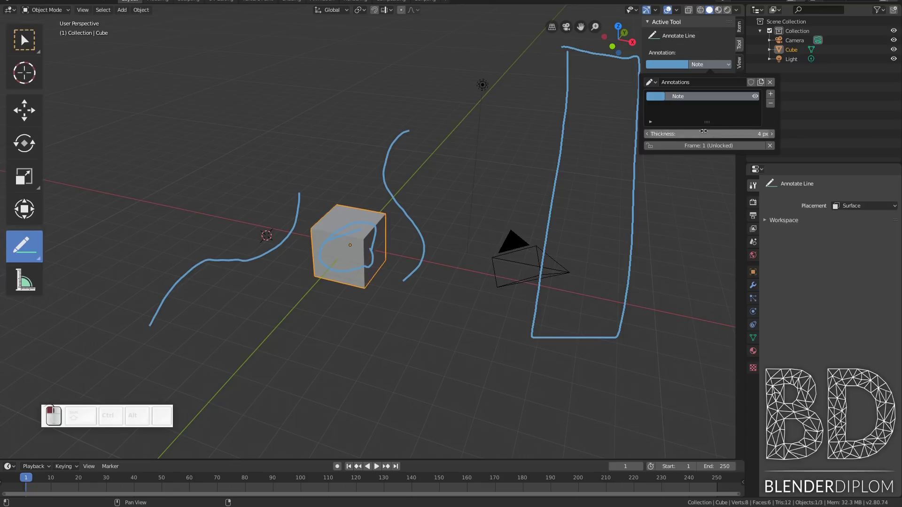
- Change the annotation colour to green, then delete the Note layer
click(672, 62)
drag(668, 76, 659, 103)
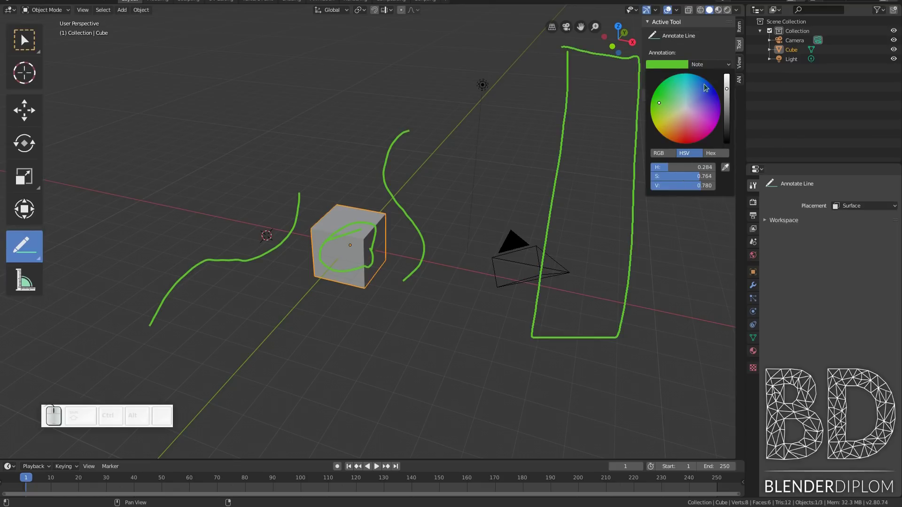
click(710, 65)
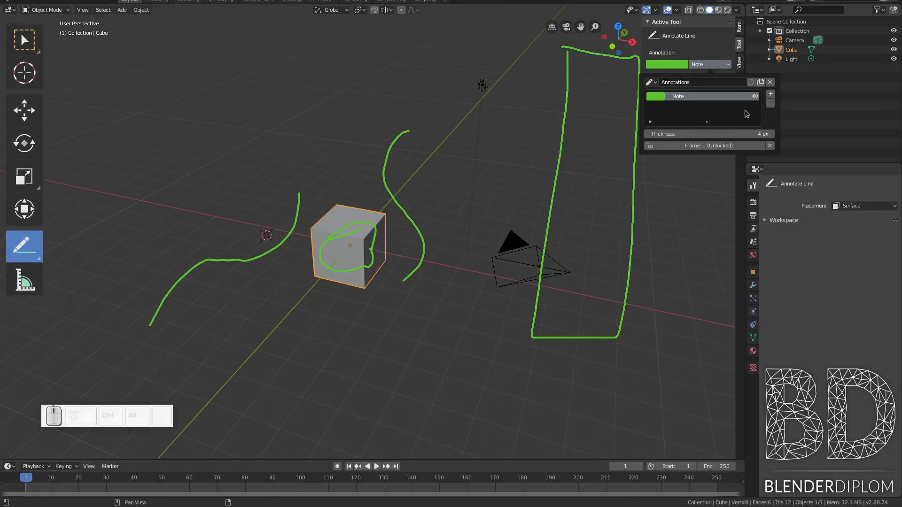
click(770, 105)
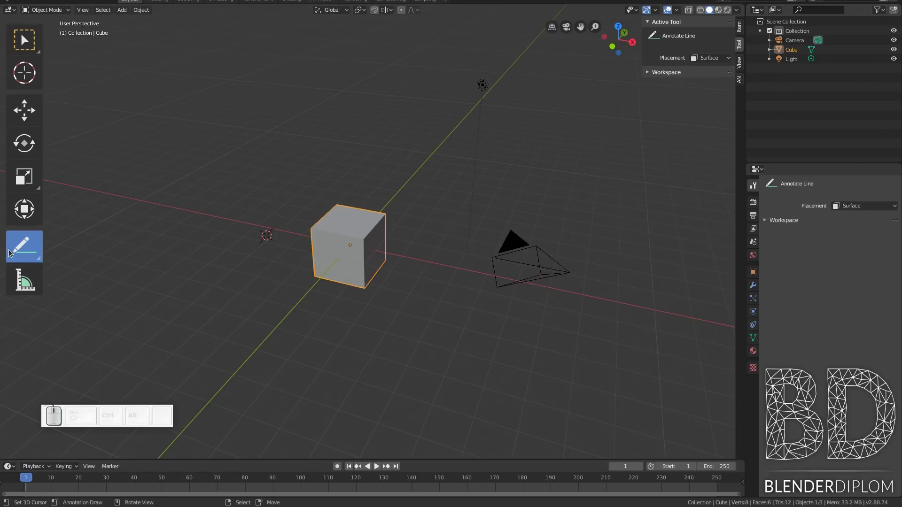
- Draw a freehand stroke curving left of the cube and make it orange
drag(9, 253, 87, 260)
mouse_move(452, 116)
mouse_down()
mouse_move(382, 153)
mouse_move(260, 156)
mouse_move(201, 284)
mouse_move(238, 330)
mouse_up()
click(676, 65)
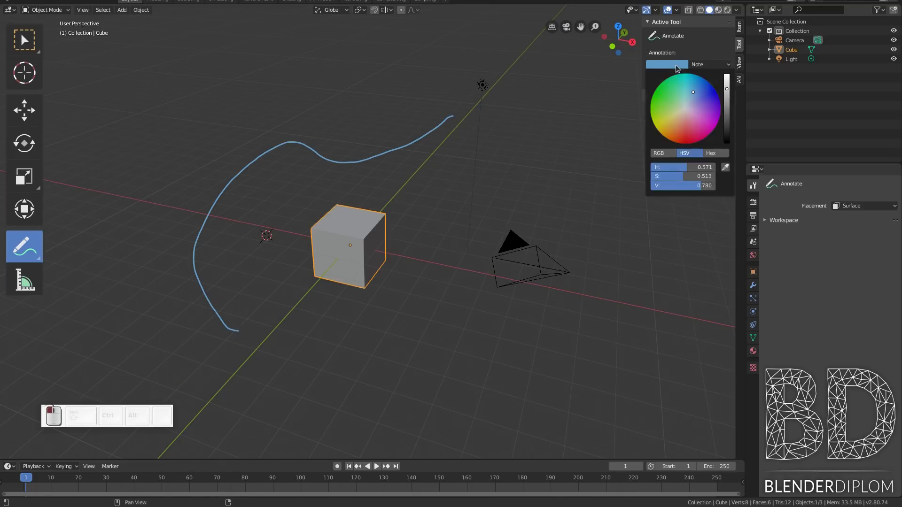
click(673, 133)
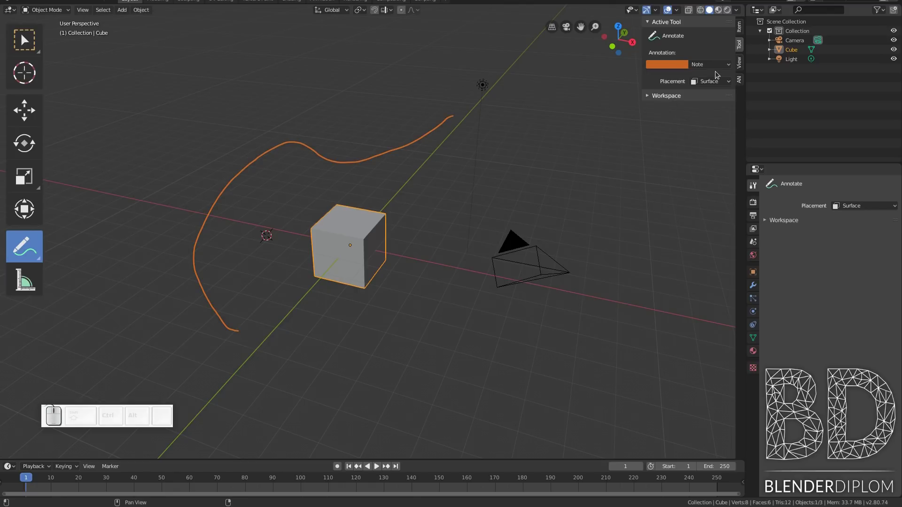
- Add layer Note.001, draw a loop around the camera, and set thickness to 7 px
click(714, 67)
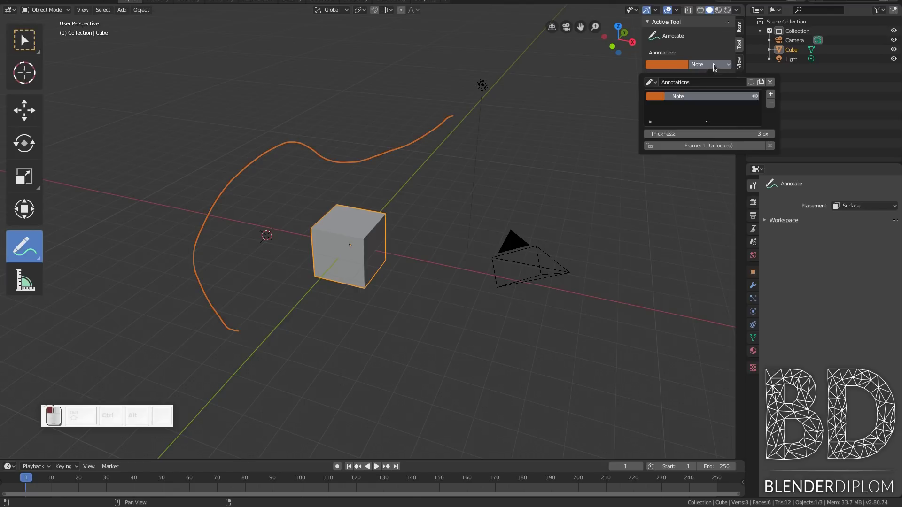
click(771, 95)
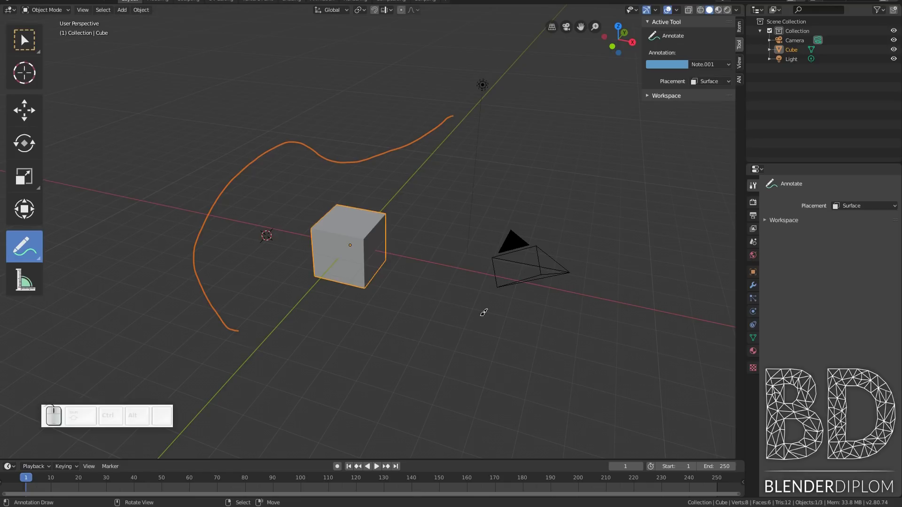
mouse_move(566, 193)
mouse_down()
mouse_move(395, 269)
mouse_move(563, 368)
mouse_move(573, 178)
mouse_move(550, 207)
mouse_up()
click(707, 65)
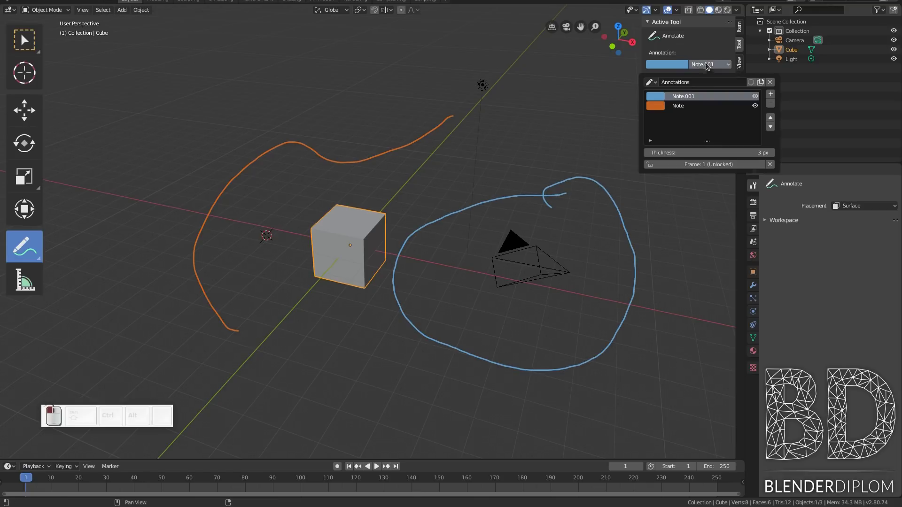
click(696, 153)
text(7)
key(Return)
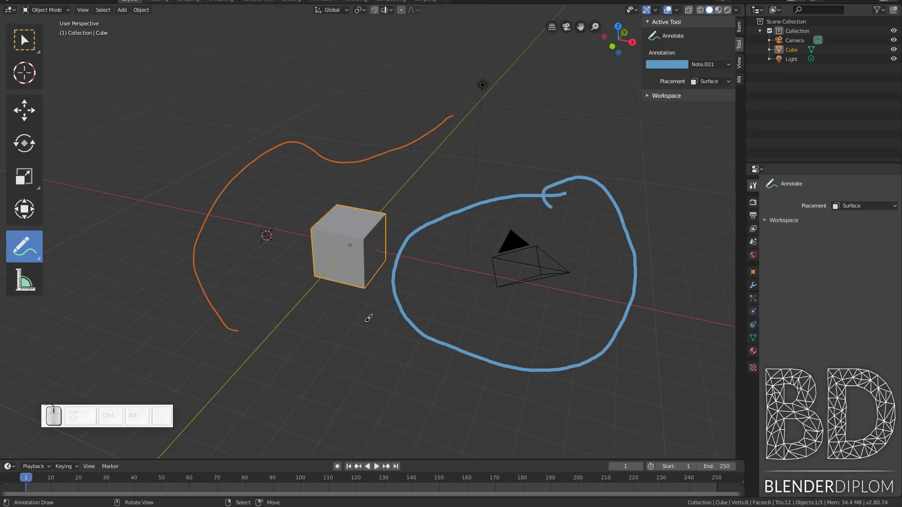
- Draw a two-loop sketch near the camera at frame 49 and step through nearby frames
click(158, 491)
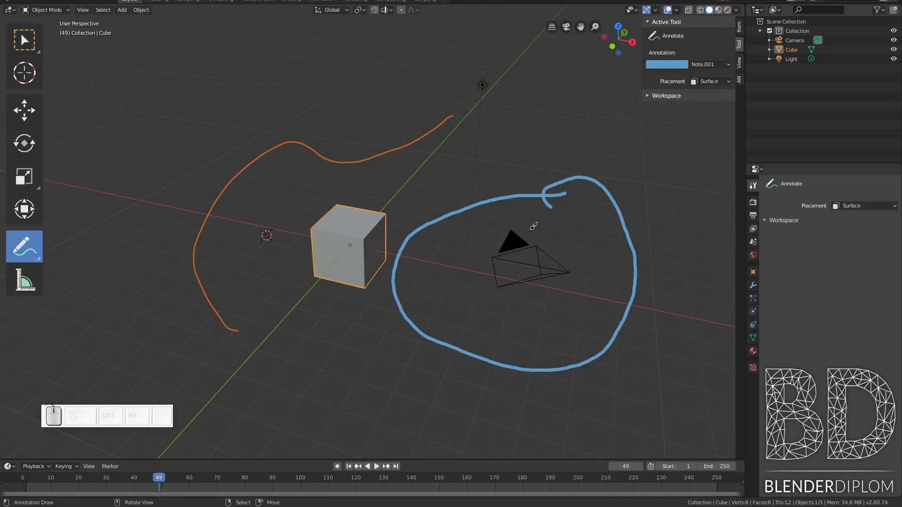
mouse_move(518, 217)
mouse_down()
mouse_move(458, 254)
mouse_move(518, 216)
mouse_move(528, 239)
mouse_move(576, 229)
mouse_move(562, 215)
mouse_up()
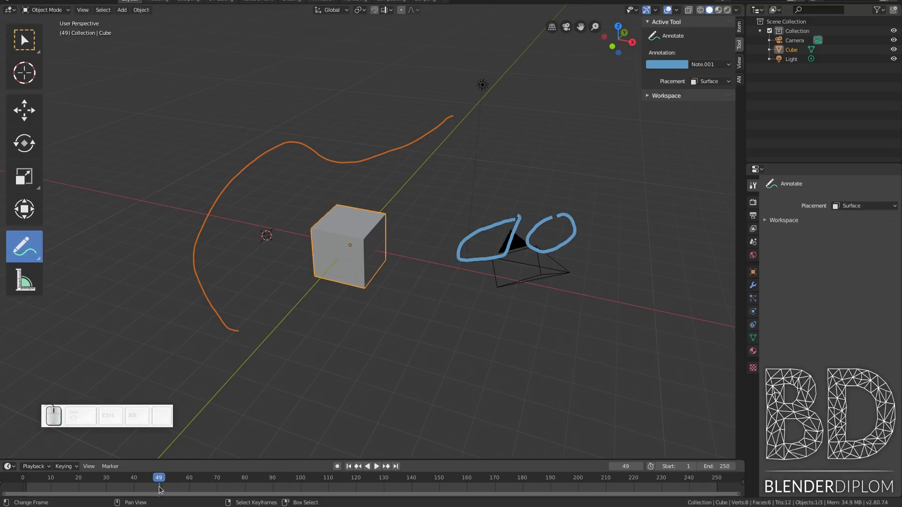
key(Right)
key(Right)
key(Right)
key(Right)
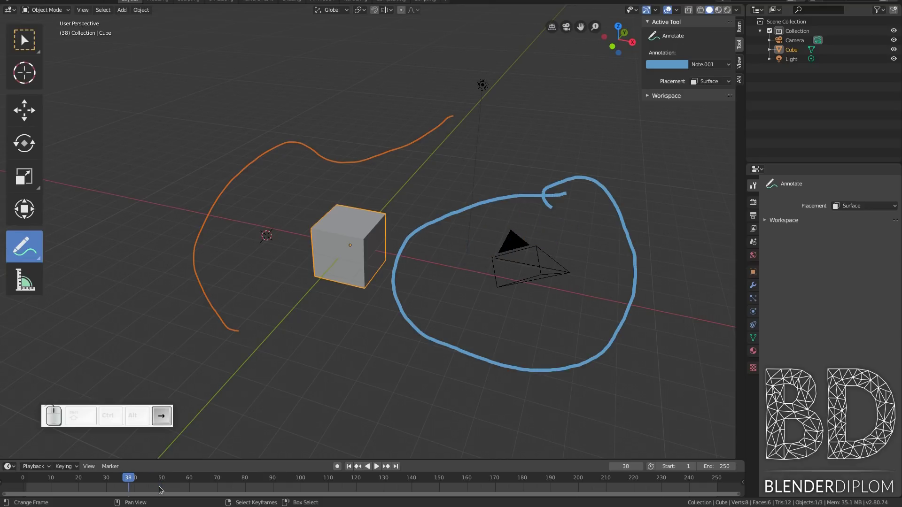
key(Right)
key(Right)
key(Right)
key(Right)
key(Left)
key(Left)
key(Left)
key(Left)
key(Left)
key(Left)
key(Left)
key(Left)
key(Left)
key(Left)
key(Left)
key(Left)
key(Left)
key(Right)
key(Right)
key(Right)
key(Right)
- Step to frame 51 to see the thick loop again, and check the annotation layer settings
key(Right)
key(Right)
key(Right)
key(Right)
key(Right)
key(Right)
key(Right)
key(Right)
key(Left)
key(Left)
key(Left)
key(Left)
key(Left)
key(Left)
key(Left)
key(Left)
key(Left)
key(Left)
key(Left)
key(Left)
key(Left)
key(Left)
key(Left)
key(Left)
key(Right)
key(Right)
key(Right)
key(Right)
key(Right)
key(Right)
key(Right)
key(Right)
key(Right)
key(Right)
key(Right)
key(Right)
key(Right)
key(Right)
key(Right)
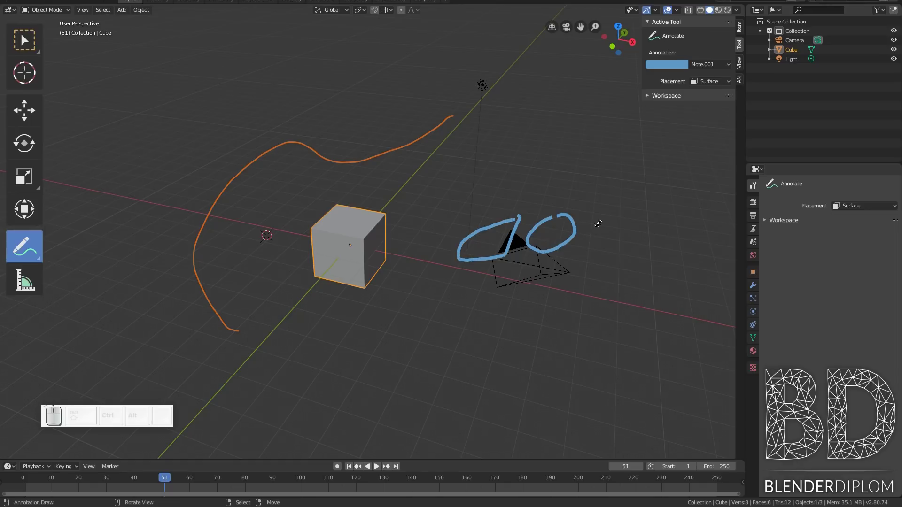
click(723, 65)
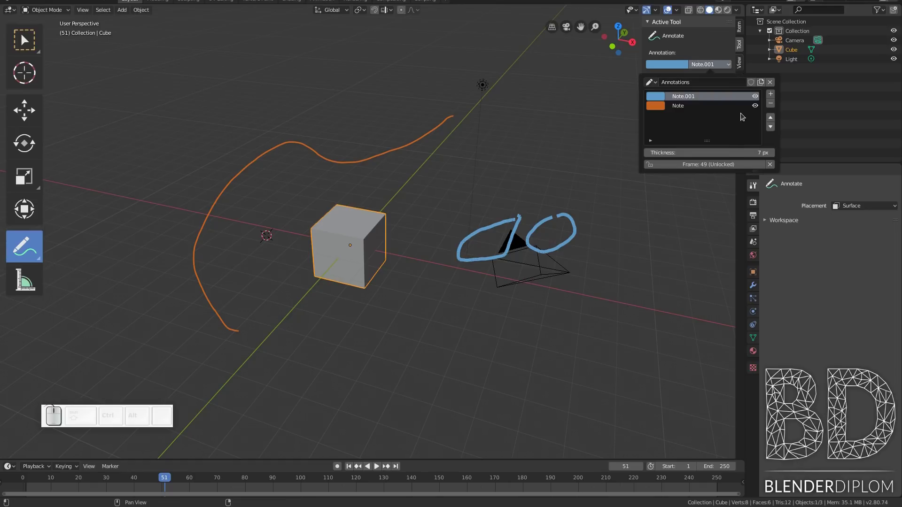
click(730, 66)
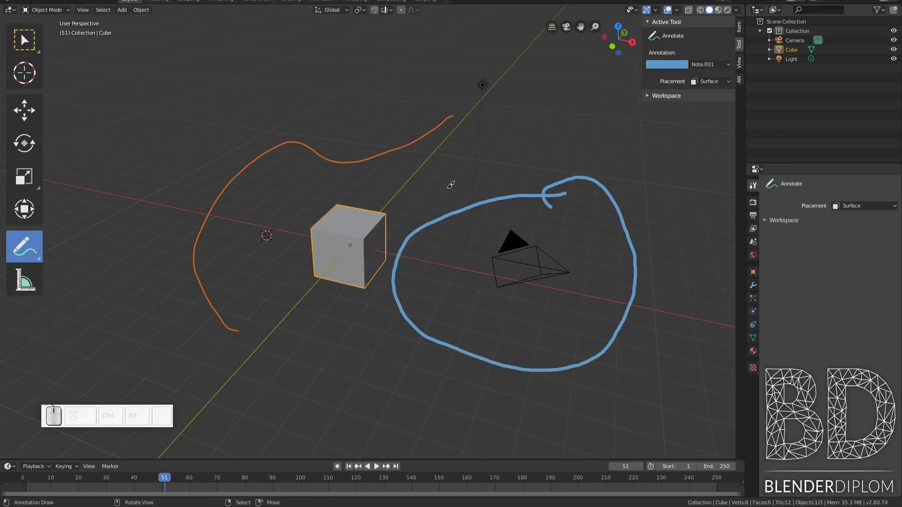
- Move to frame 78 and lock the blue Note.001 annotation layer to frame 1
mouse_move(147, 478)
mouse_down()
mouse_move(103, 477)
mouse_move(239, 478)
mouse_up()
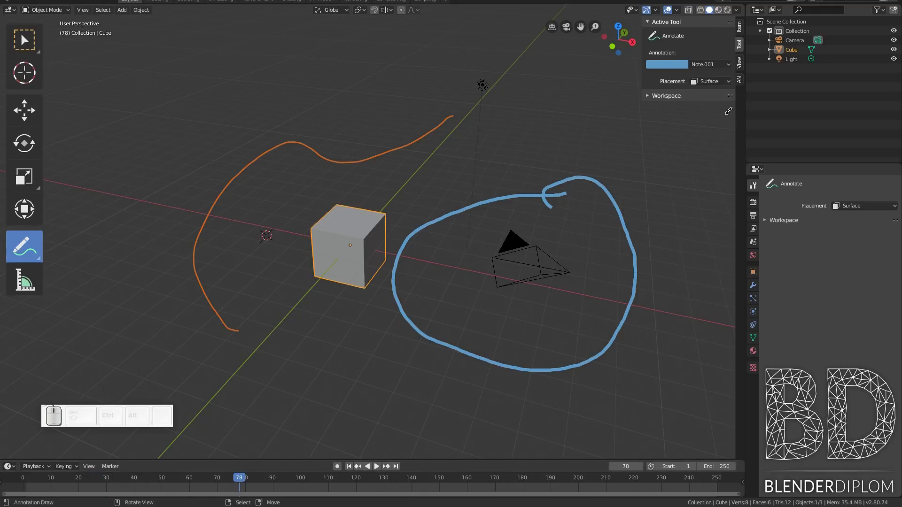
click(724, 66)
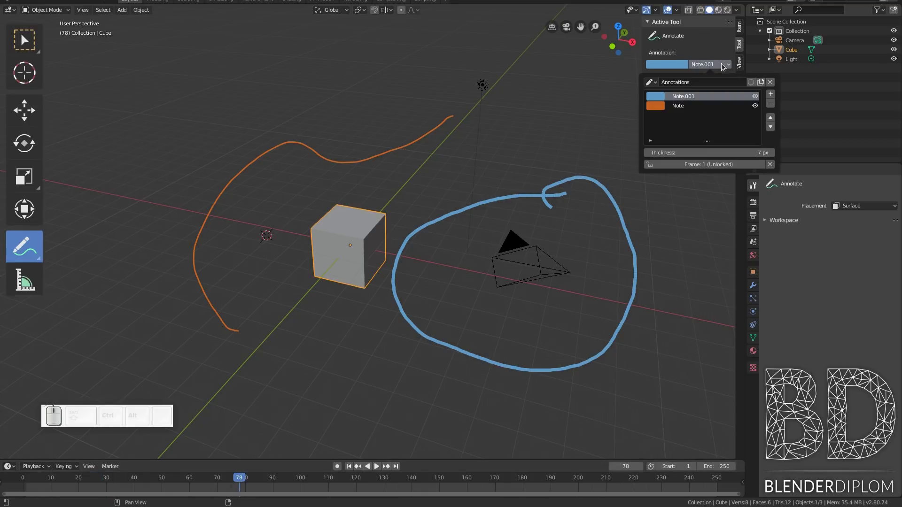
click(692, 165)
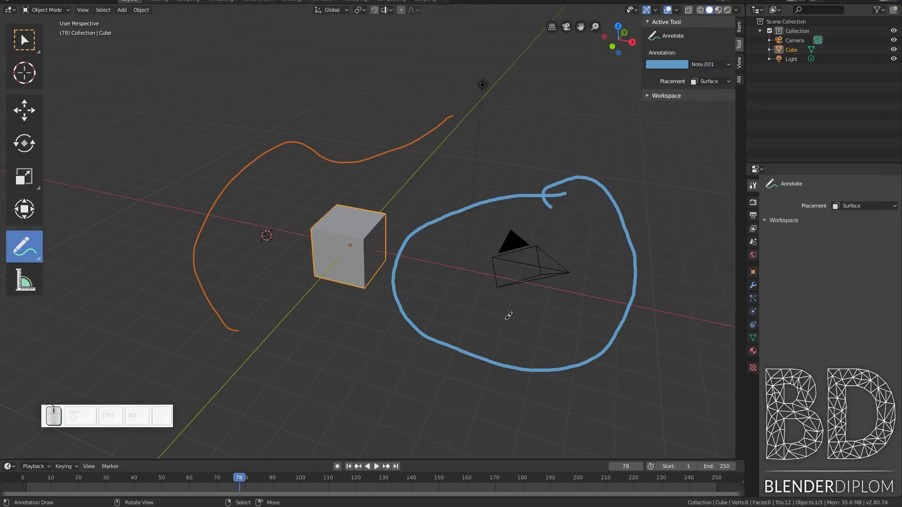
- Draw two small blue loops beneath the camera, one at frame 107, and scrub to verify they persist
mouse_move(484, 266)
mouse_down()
mouse_move(444, 286)
mouse_move(505, 285)
mouse_move(469, 273)
mouse_up()
click(319, 486)
mouse_move(583, 274)
mouse_down()
mouse_move(536, 286)
mouse_move(597, 309)
mouse_move(577, 277)
mouse_up()
mouse_move(266, 486)
mouse_down()
mouse_move(54, 486)
mouse_move(399, 486)
mouse_move(157, 486)
mouse_move(267, 486)
mouse_up()
key(space)
mouse_move(298, 451)
middle_down()
mouse_move(397, 342)
mouse_move(314, 328)
mouse_move(510, 324)
mouse_move(544, 347)
mouse_move(517, 346)
mouse_move(634, 303)
mouse_move(483, 316)
middle_up()
scroll(604, 236, up, 2)
scroll(473, 272, up, 2)
scroll(474, 273, up, 1)
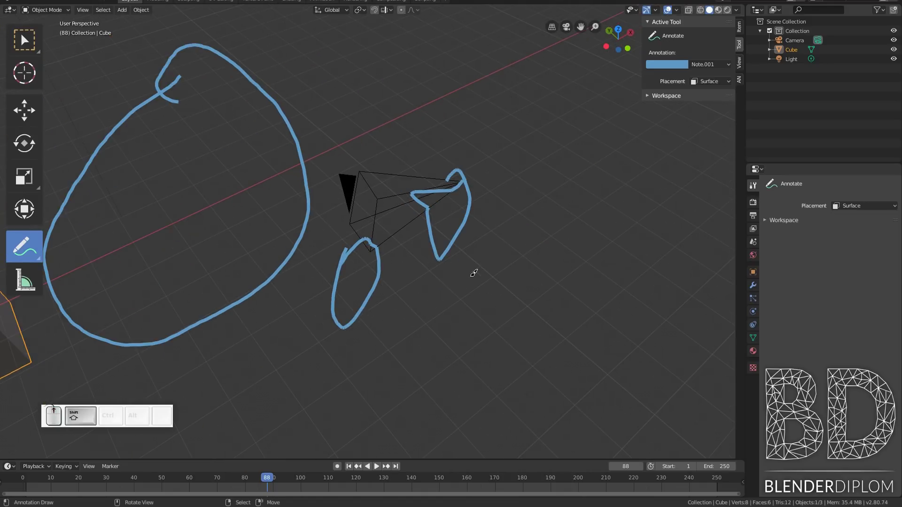
mouse_move(473, 273)
middle_down()
mouse_move(471, 280)
mouse_move(441, 263)
mouse_move(449, 260)
mouse_move(481, 294)
mouse_move(475, 264)
mouse_move(523, 306)
mouse_move(481, 305)
mouse_move(429, 276)
mouse_move(445, 274)
middle_up()
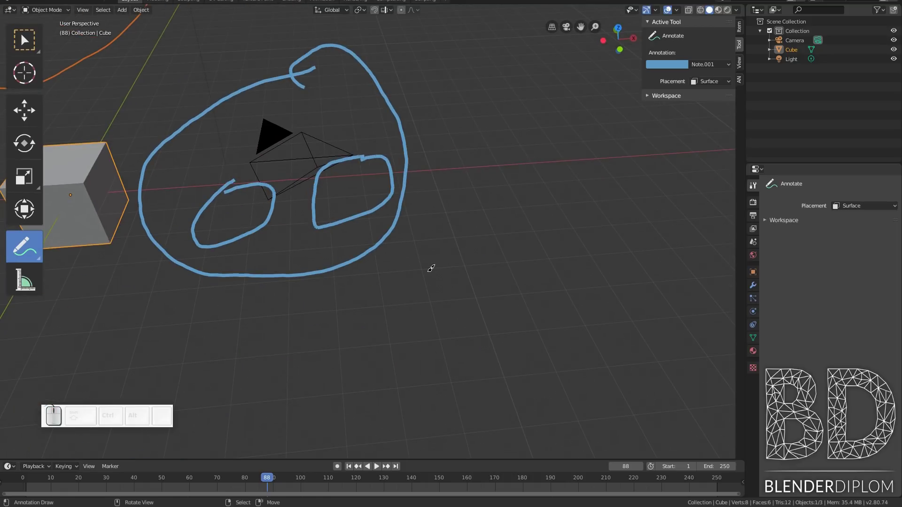